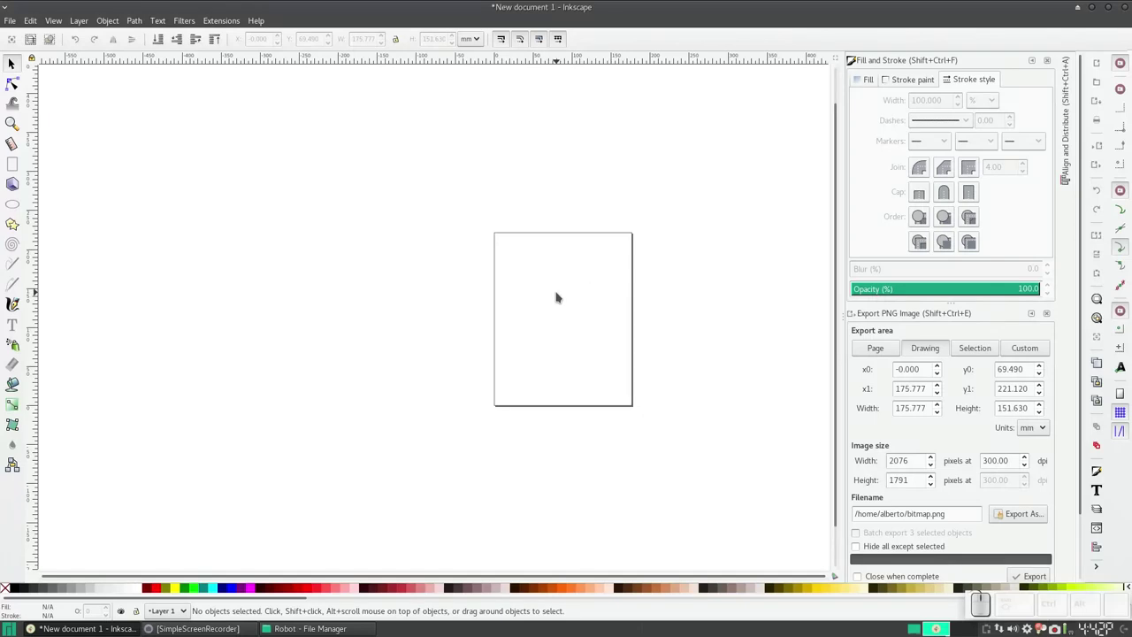
Step: Draw a red square near the page's top-left with the Rectangle tool
{"action": "left_click", "coordinate": [12, 163]}
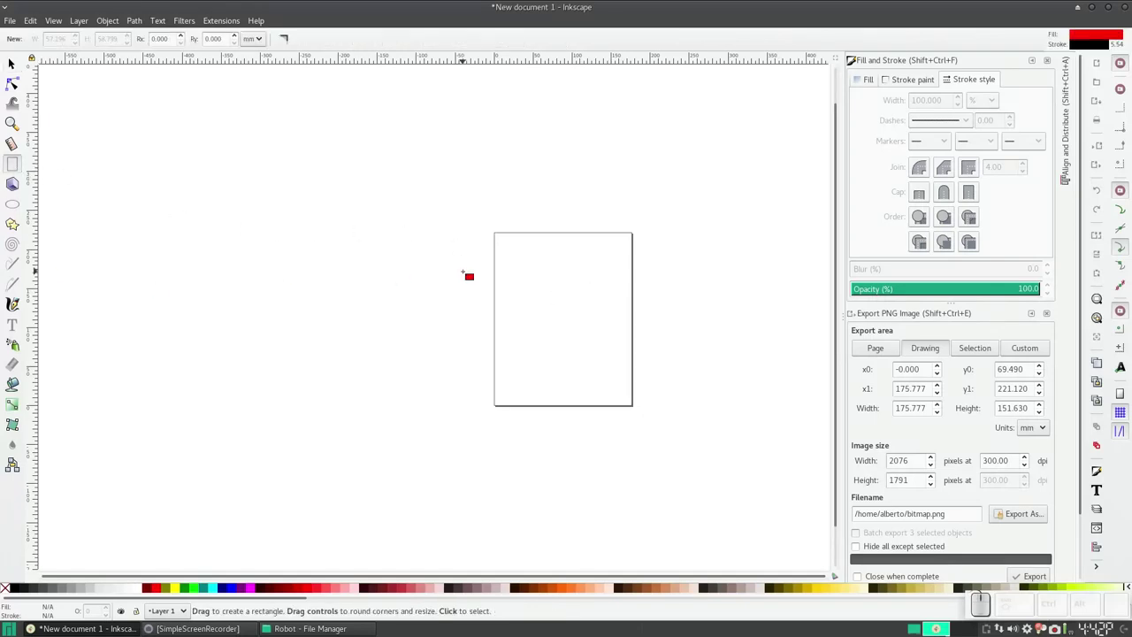
{"action": "scroll", "coordinate": [467, 276], "scroll_direction": "up", "scroll_amount": 2}
{"action": "left_click_drag", "start_coordinate": [677, 296], "coordinate": [548, 250]}
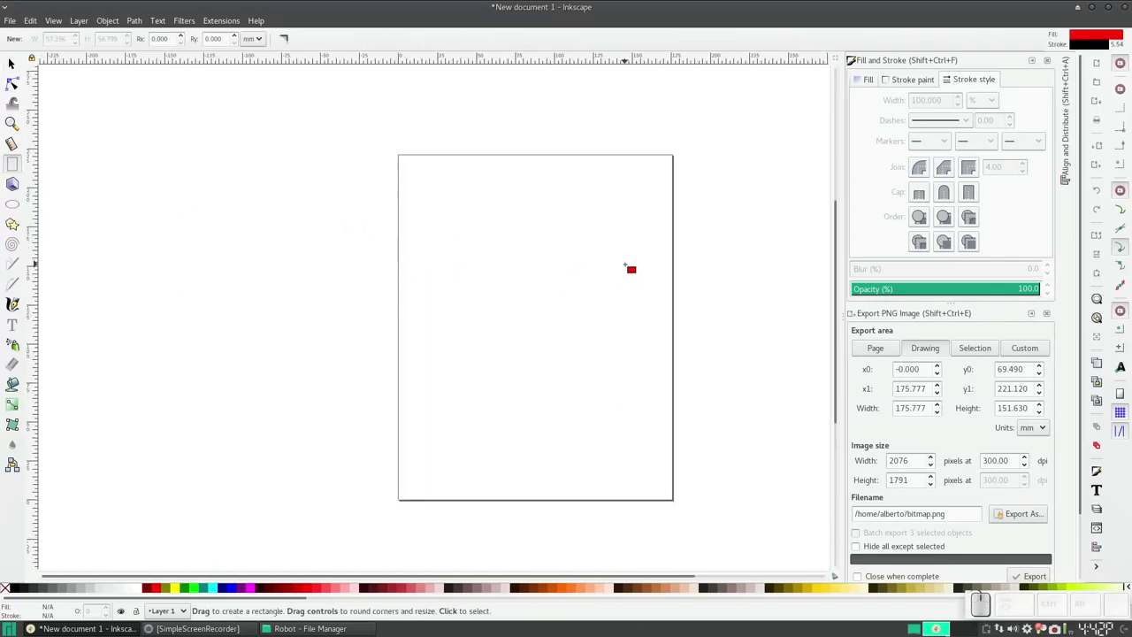
{"action": "left_click_drag", "start_coordinate": [412, 176], "coordinate": [508, 262]}
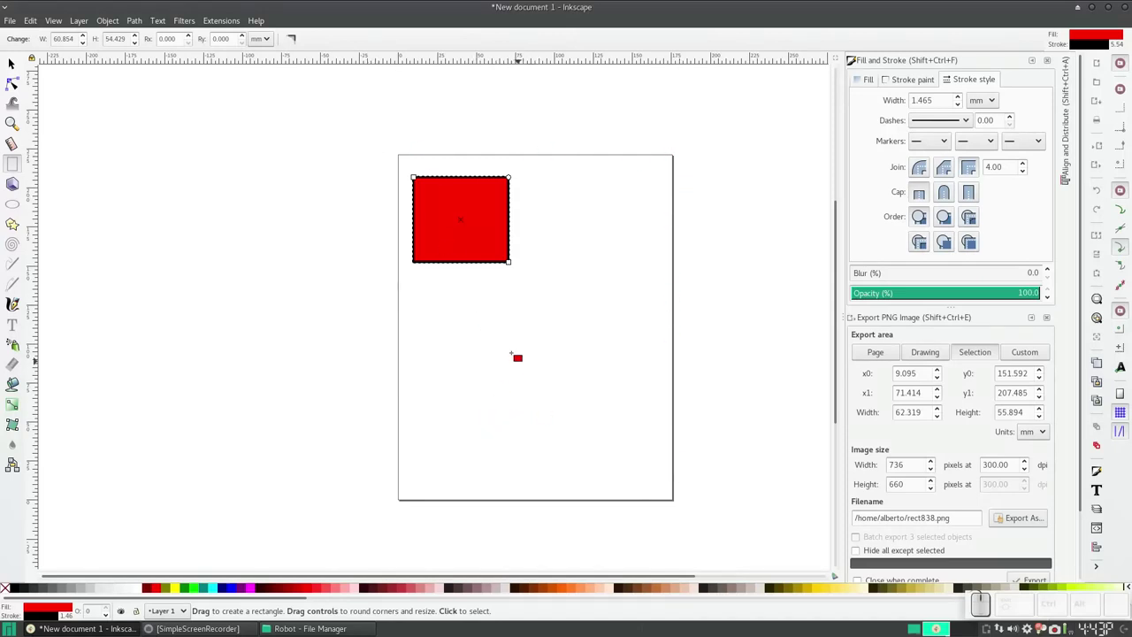
Step: Draw a red circle right of the square and a spiral below it
{"action": "left_click", "coordinate": [12, 205]}
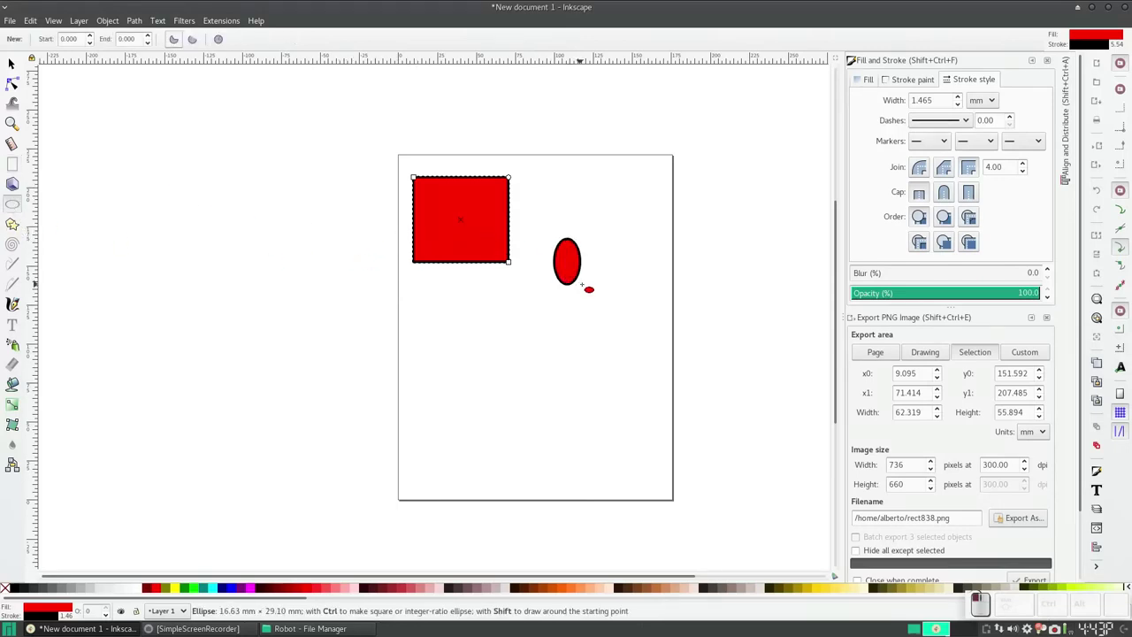
{"action": "left_click_drag", "start_coordinate": [555, 239], "coordinate": [643, 325]}
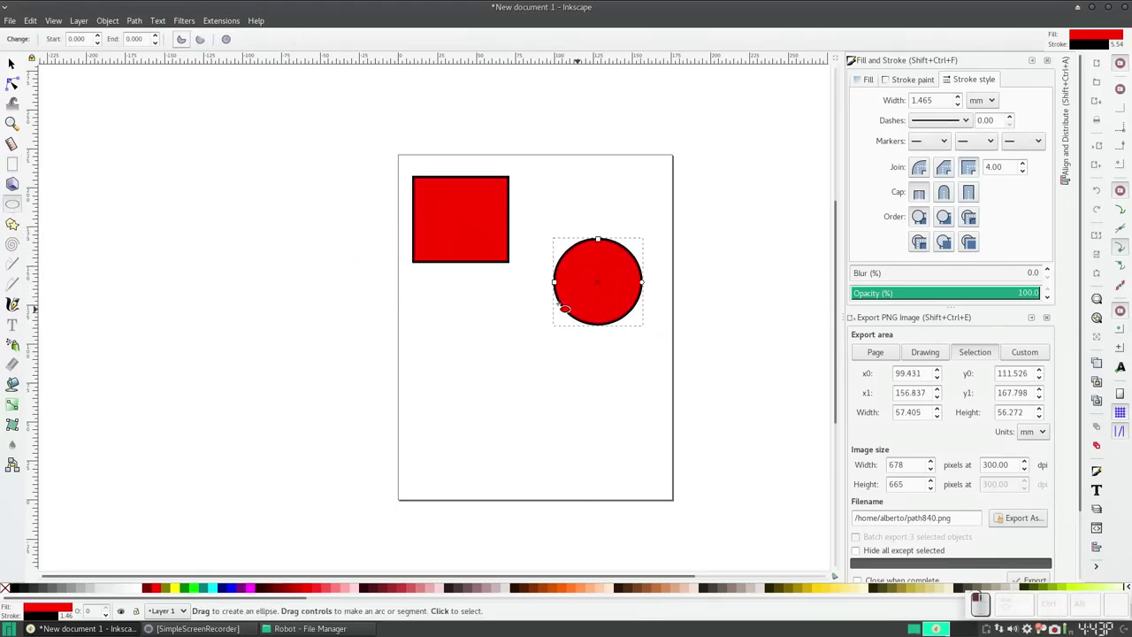
{"action": "left_click", "coordinate": [12, 244]}
{"action": "mouse_move", "coordinate": [428, 321]}
{"action": "left_mouse_down"}
{"action": "mouse_move", "coordinate": [499, 362]}
{"action": "mouse_move", "coordinate": [501, 348]}
{"action": "left_mouse_up"}
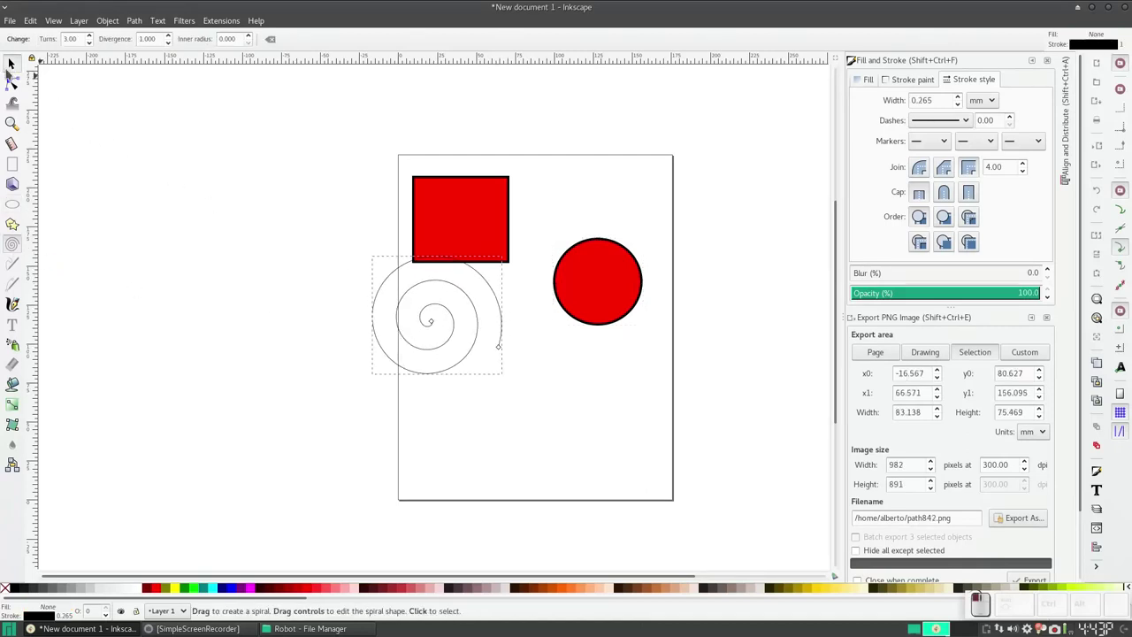
Step: Move the spiral and circle closer to the square so the three shapes sit together
{"action": "left_click", "coordinate": [11, 64]}
{"action": "mouse_move", "coordinate": [430, 286]}
{"action": "left_mouse_down"}
{"action": "mouse_move", "coordinate": [480, 320]}
{"action": "mouse_move", "coordinate": [504, 310]}
{"action": "left_mouse_up"}
{"action": "left_click_drag", "start_coordinate": [602, 284], "coordinate": [565, 246]}
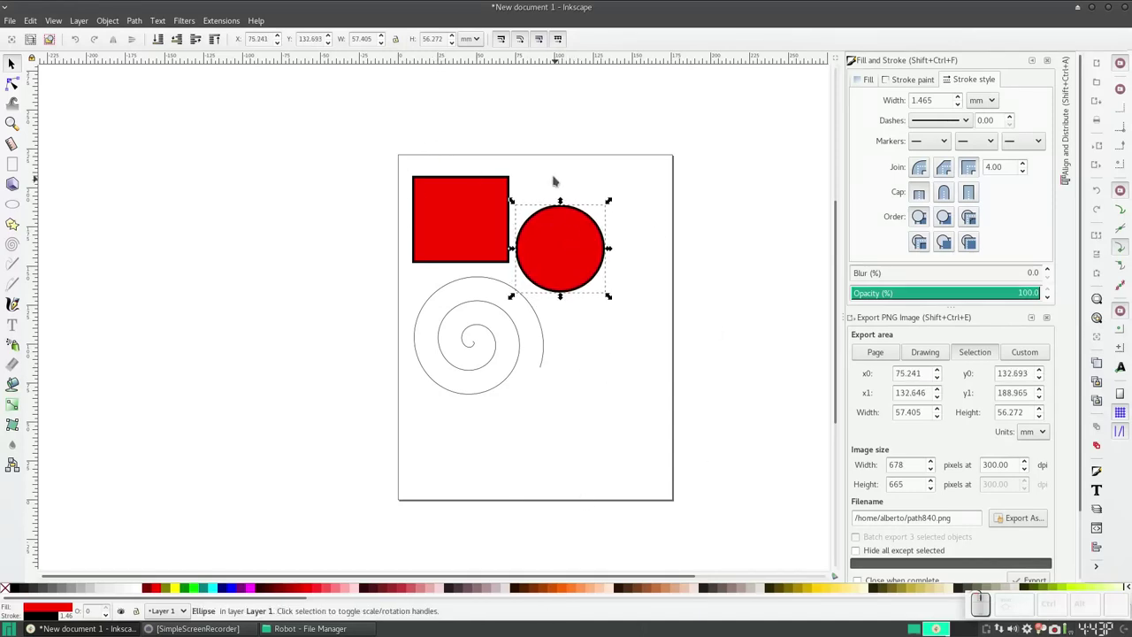
{"action": "key", "text": "Escape"}
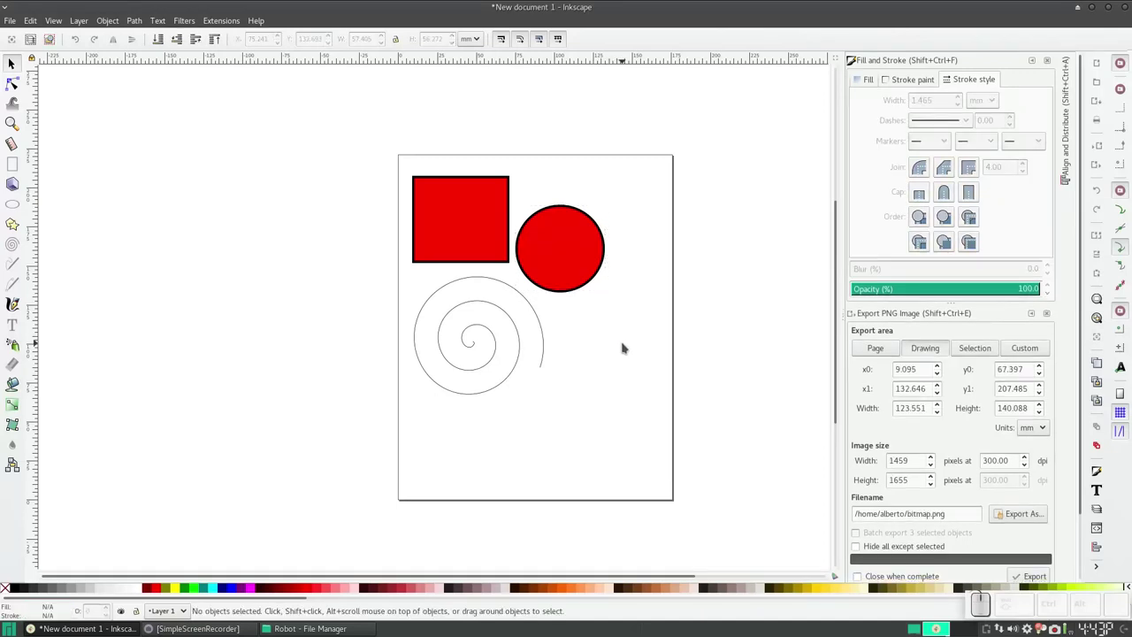
{"action": "left_click", "coordinate": [457, 210]}
{"action": "left_click", "coordinate": [560, 244]}
{"action": "left_click", "coordinate": [482, 324]}
{"action": "left_click", "coordinate": [237, 311]}
Step: Open the Document Properties window with Shift+Ctrl+D
{"action": "key", "text": "ctrl+shift+d"}
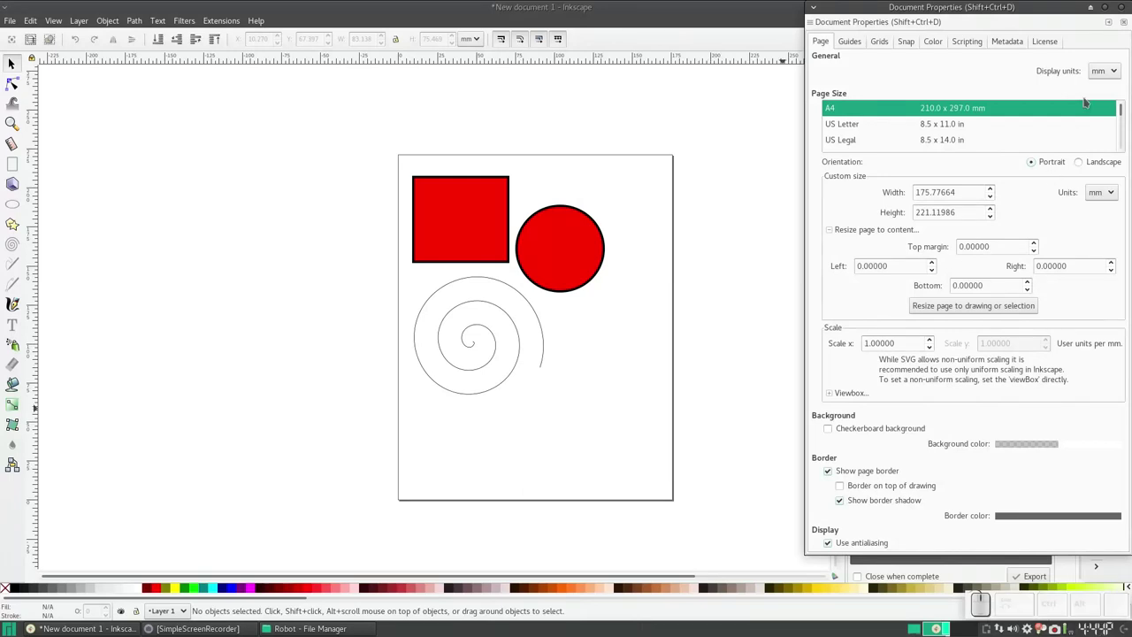
{"action": "left_click_drag", "start_coordinate": [1001, 9], "coordinate": [987, 19]}
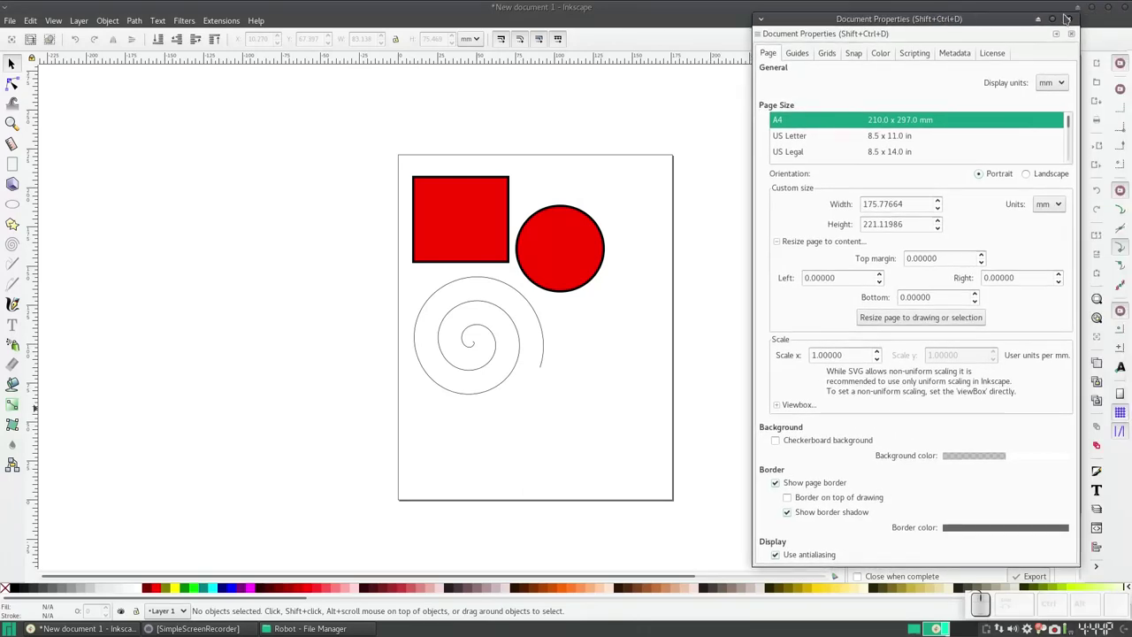
{"action": "left_click", "coordinate": [1068, 19]}
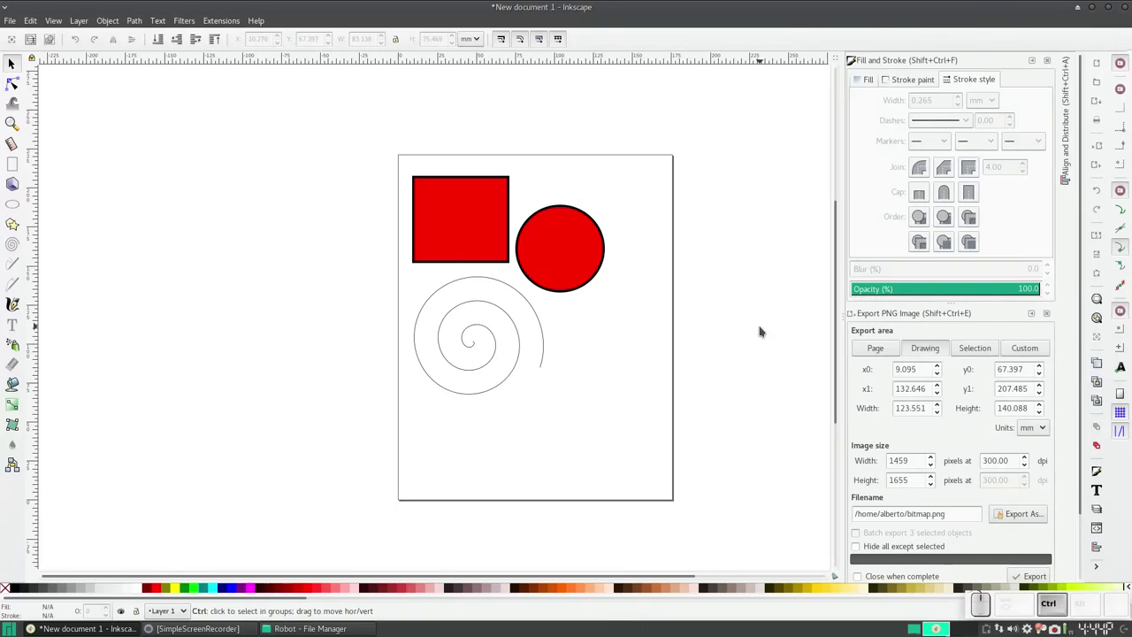
{"action": "key", "text": "ctrl+shift"}
{"action": "key", "text": "ctrl+shift+d"}
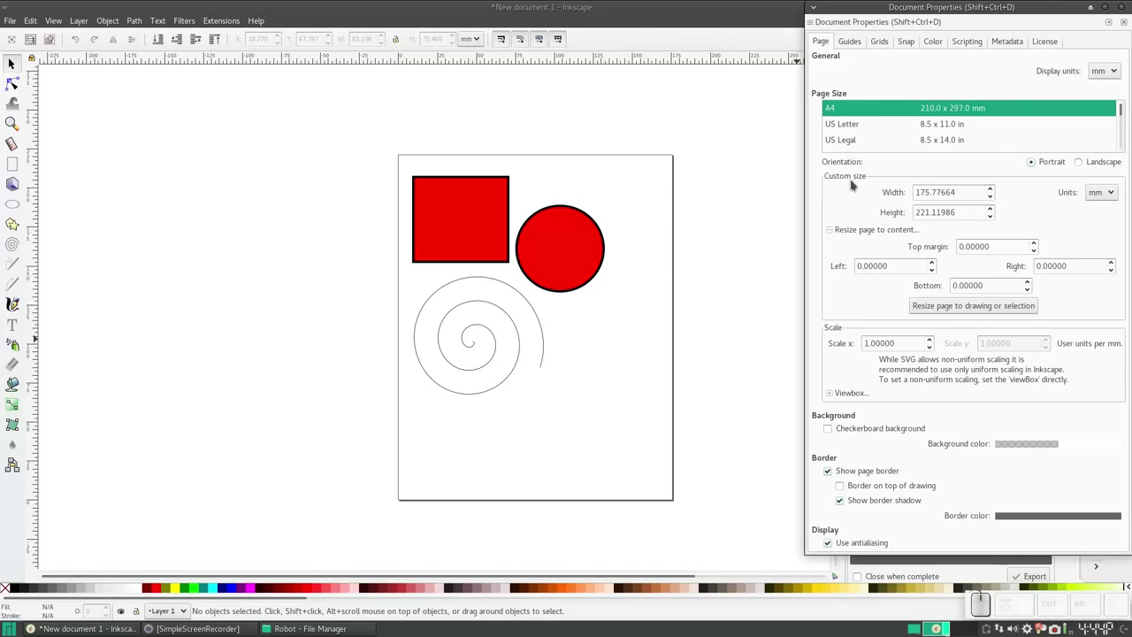
Step: Expand the 'Resize page to content' options and move the window right to reveal the page
{"action": "left_click", "coordinate": [829, 230]}
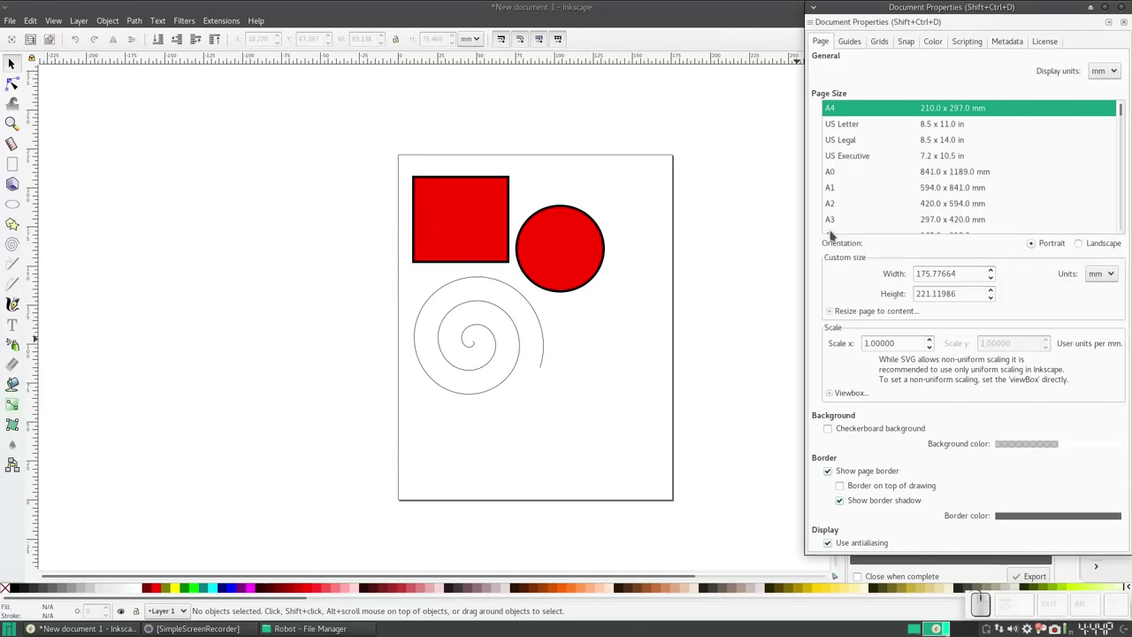
{"action": "left_click_drag", "start_coordinate": [976, 9], "coordinate": [542, 31]}
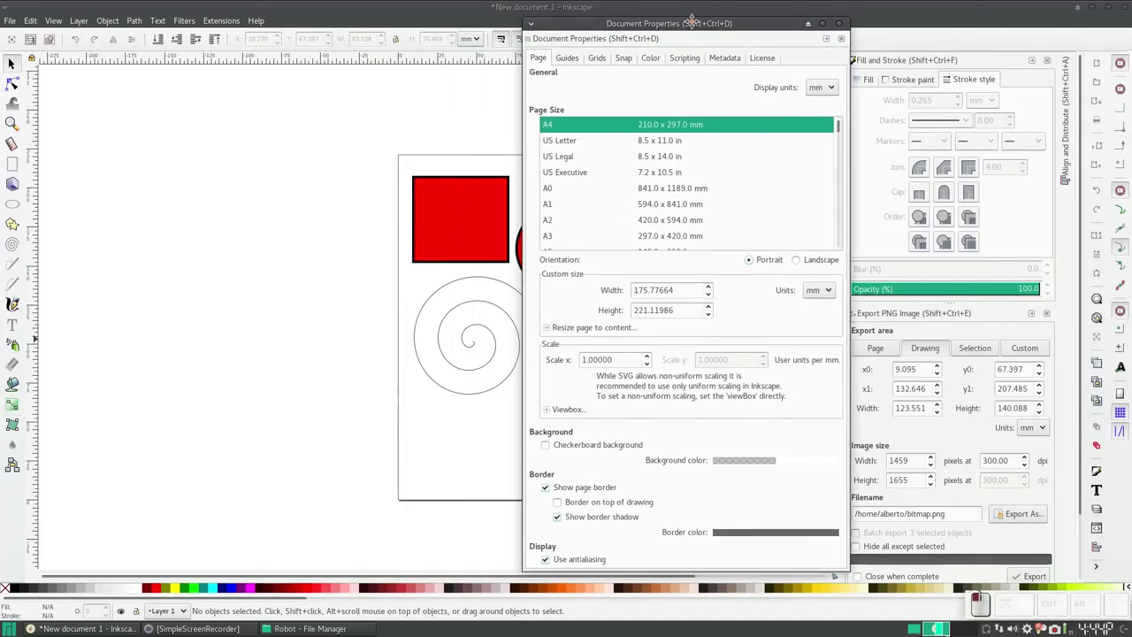
{"action": "left_click_drag", "start_coordinate": [542, 31], "coordinate": [706, 18]}
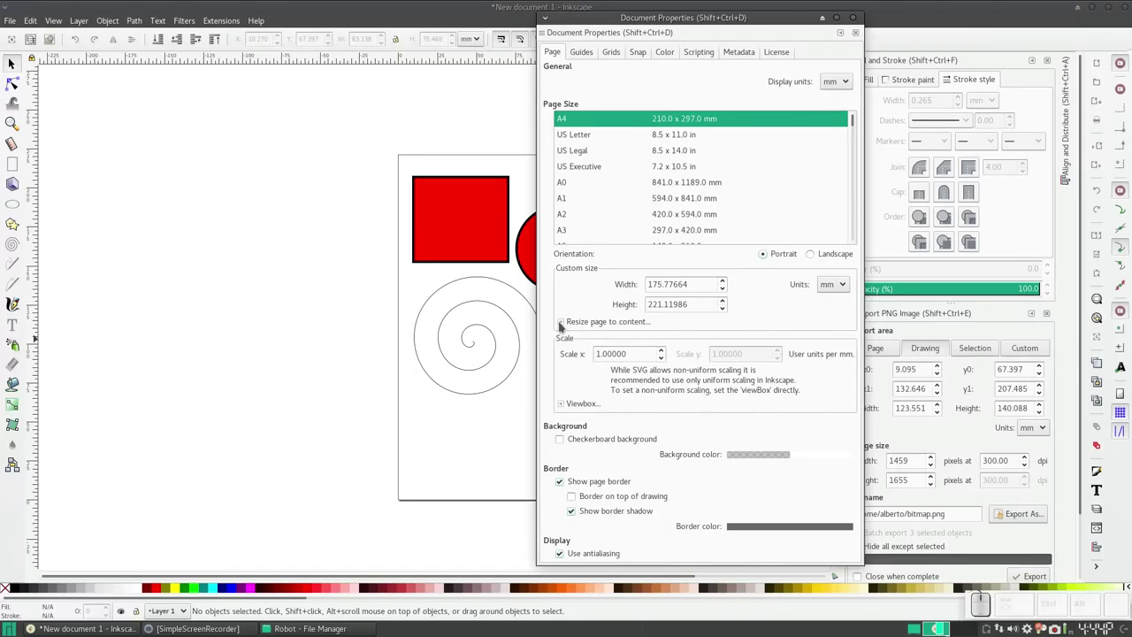
{"action": "left_click", "coordinate": [602, 325]}
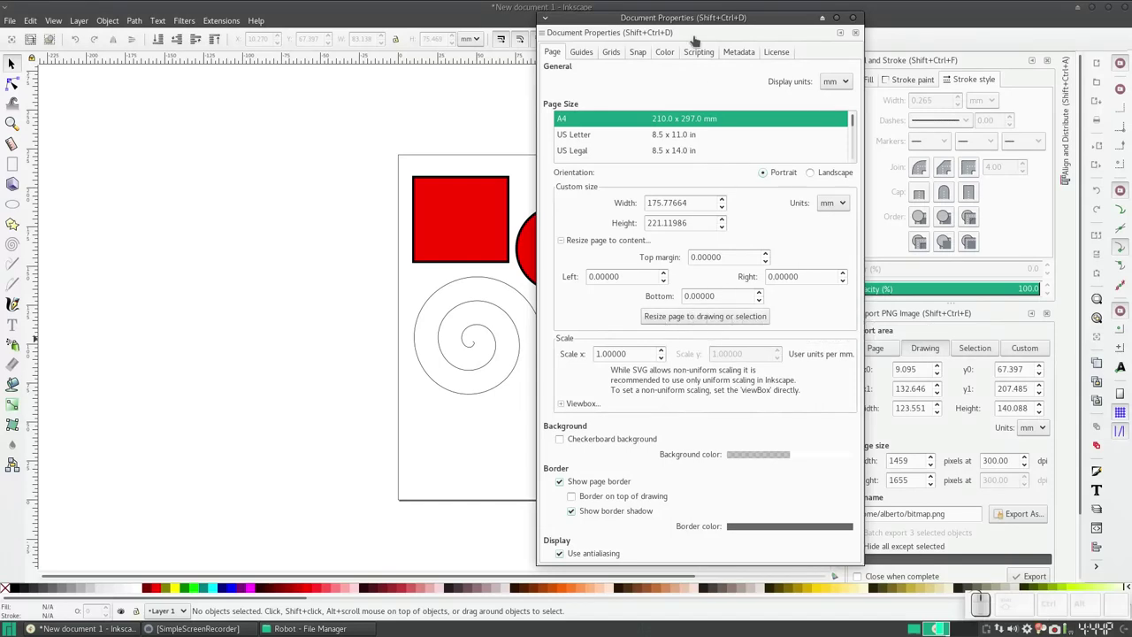
{"action": "left_click_drag", "start_coordinate": [693, 19], "coordinate": [859, 21]}
Step: Move the red square off the page to the left and resize the page to enclose it
{"action": "left_click", "coordinate": [858, 319]}
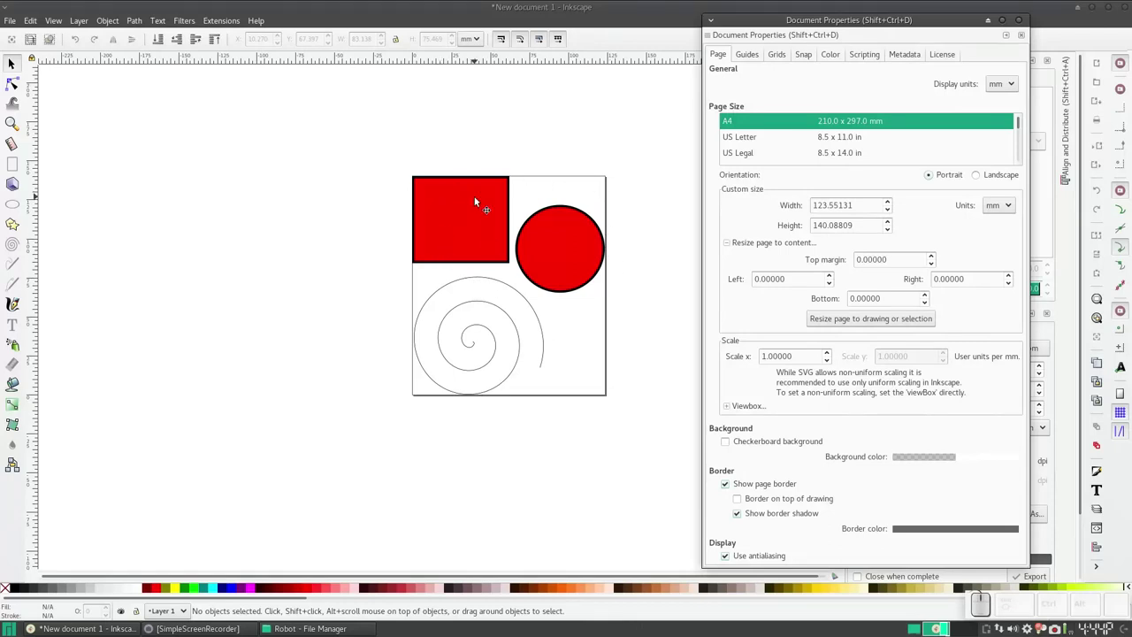
{"action": "left_click_drag", "start_coordinate": [474, 203], "coordinate": [248, 189]}
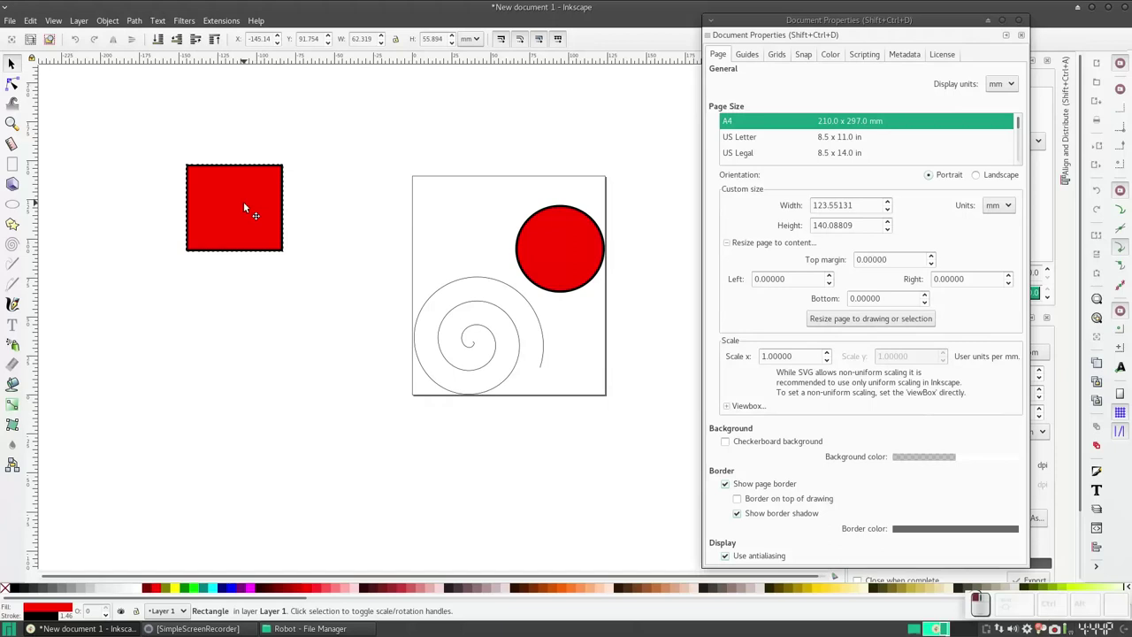
{"action": "left_click", "coordinate": [379, 439]}
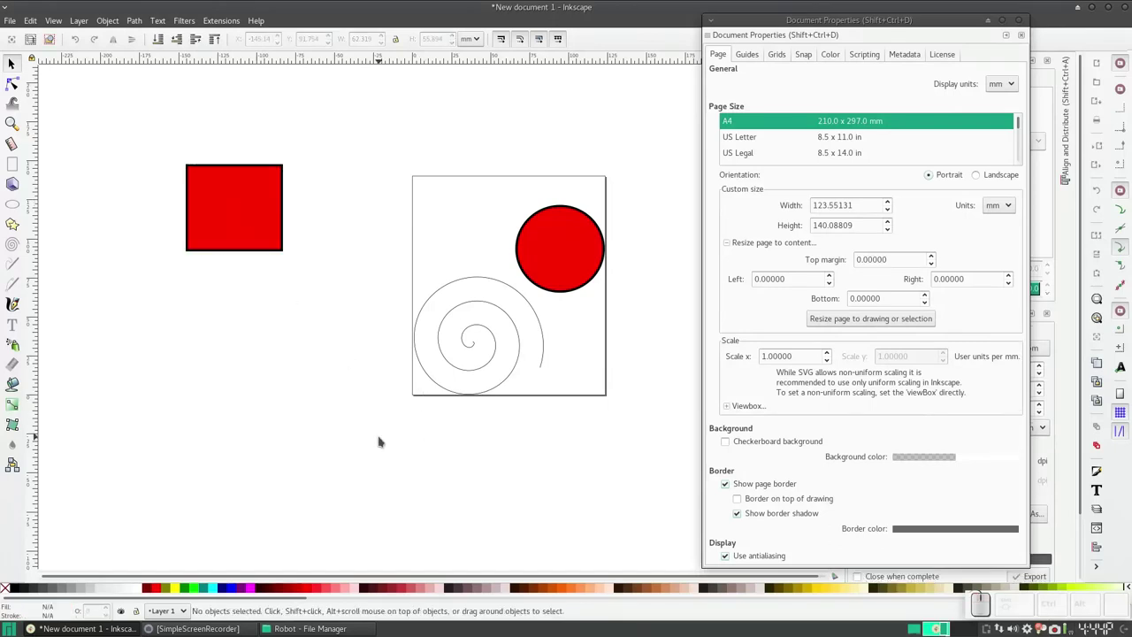
{"action": "left_click", "coordinate": [825, 320]}
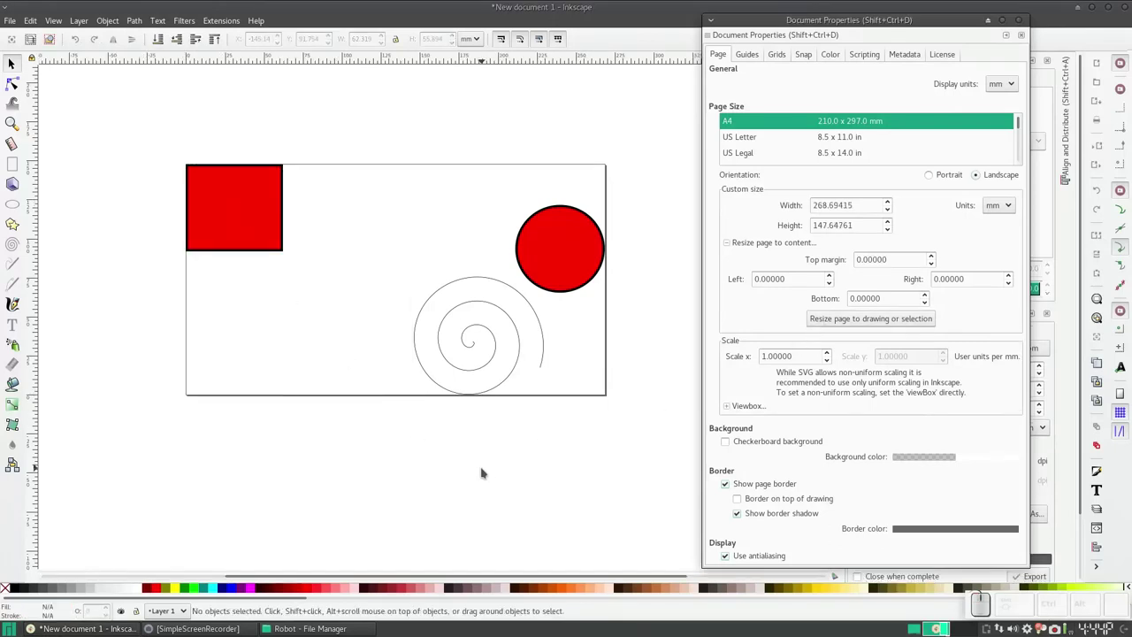
Step: Return the square beside the circle and fit the page to 122.37666 × 132.52856 mm
{"action": "mouse_move", "coordinate": [242, 226]}
{"action": "left_mouse_down"}
{"action": "mouse_move", "coordinate": [460, 238]}
{"action": "mouse_move", "coordinate": [472, 252]}
{"action": "left_mouse_up"}
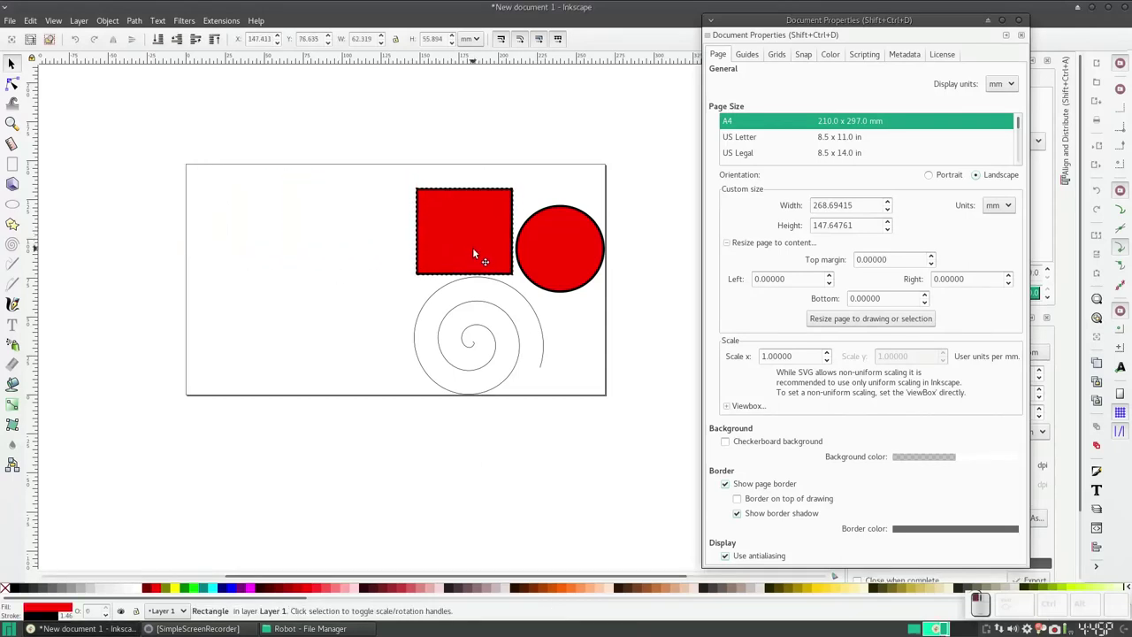
{"action": "left_click", "coordinate": [318, 251]}
{"action": "left_click", "coordinate": [835, 320]}
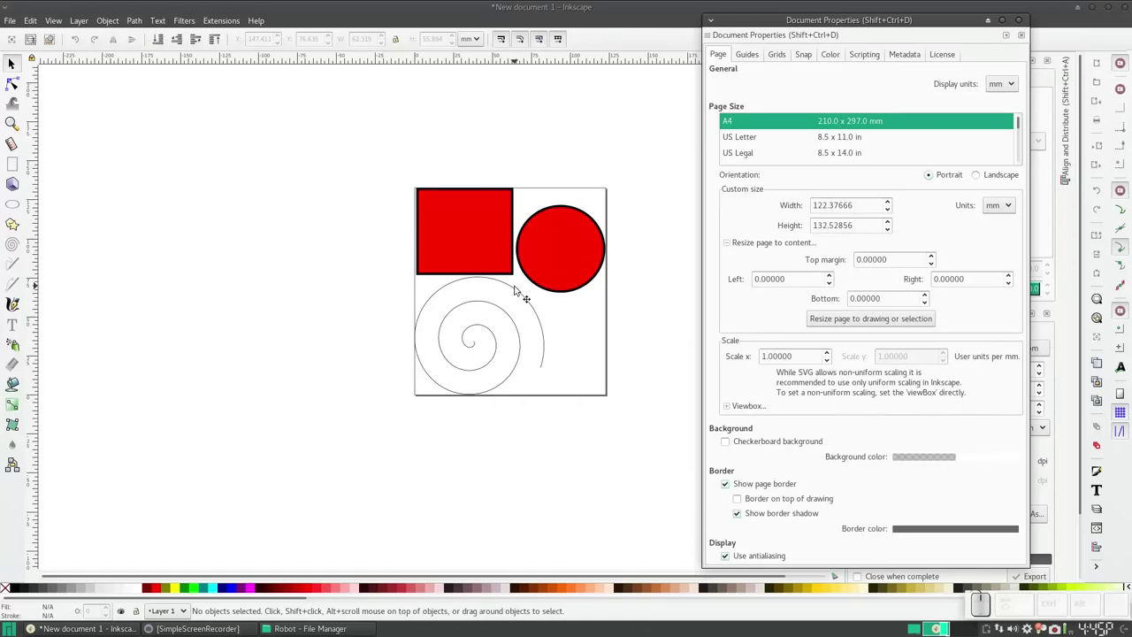
{"action": "left_click", "coordinate": [832, 320]}
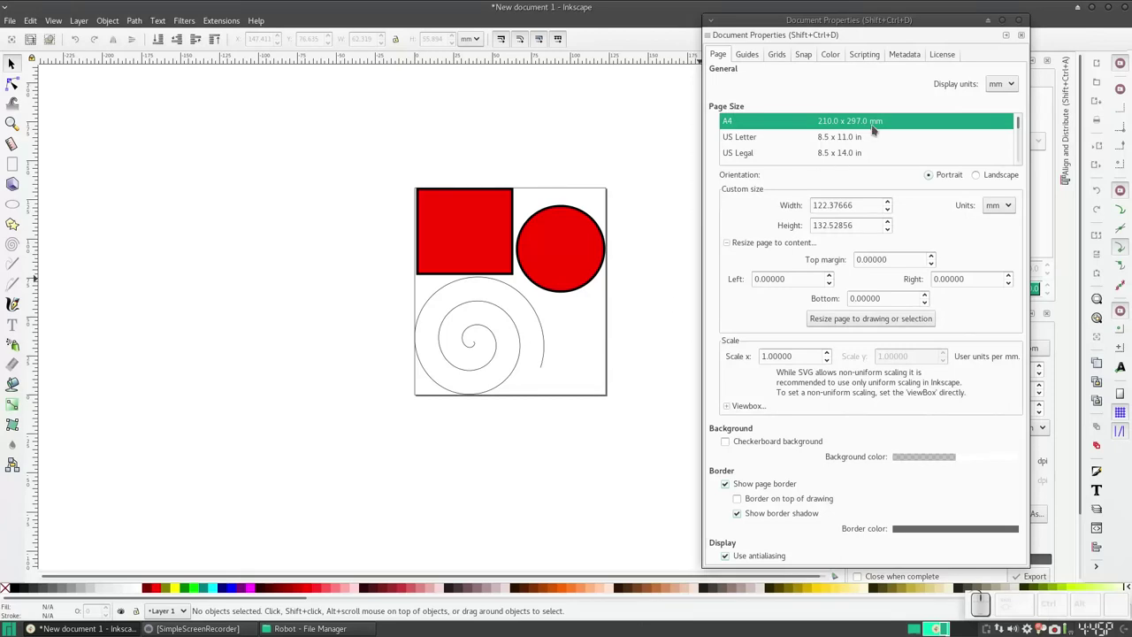
Step: Close Document Properties and set the PNG export area to the whole Page
{"action": "left_click", "coordinate": [1021, 39]}
{"action": "scroll", "coordinate": [926, 386], "scroll_direction": "down", "scroll_amount": 4}
{"action": "scroll", "coordinate": [919, 387], "scroll_direction": "up", "scroll_amount": 2}
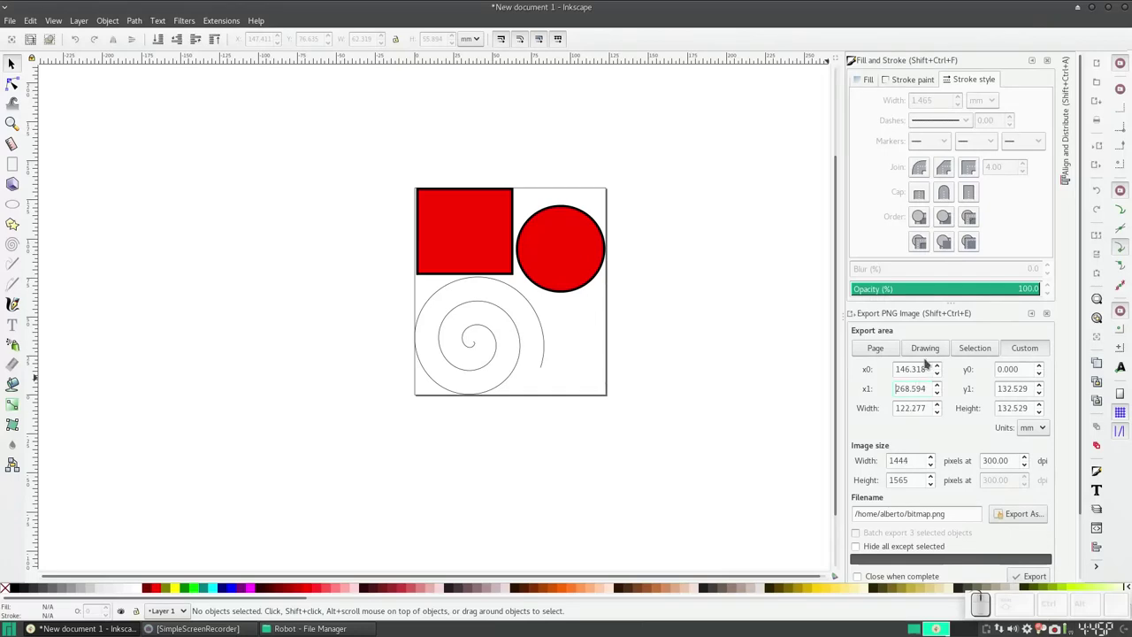
{"action": "left_click", "coordinate": [876, 348]}
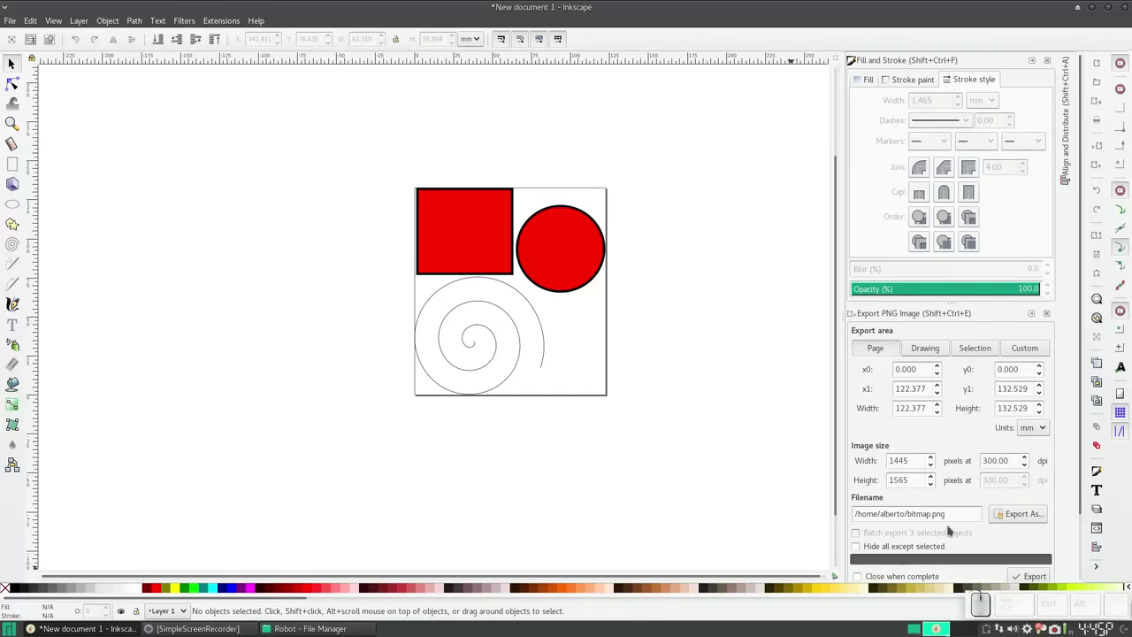
Step: Edit the export path so it points to the Documents folder
{"action": "left_click_drag", "start_coordinate": [907, 513], "coordinate": [932, 513]}
{"action": "type", "text": "doc"}
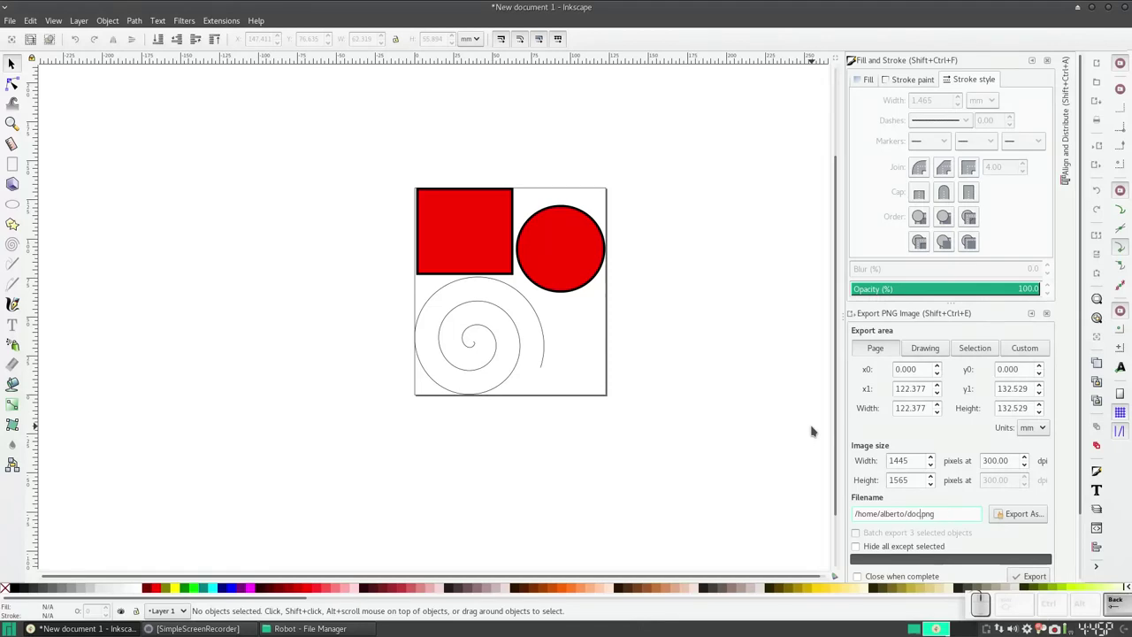
{"action": "key", "text": "BackSpace"}
{"action": "type", "text": "DOcuments"}
{"action": "key", "text": "ctrl+Left"}
{"action": "key", "text": "Delete"}
{"action": "type", "text": "o"}
{"action": "type", "text": "Ocumento"}
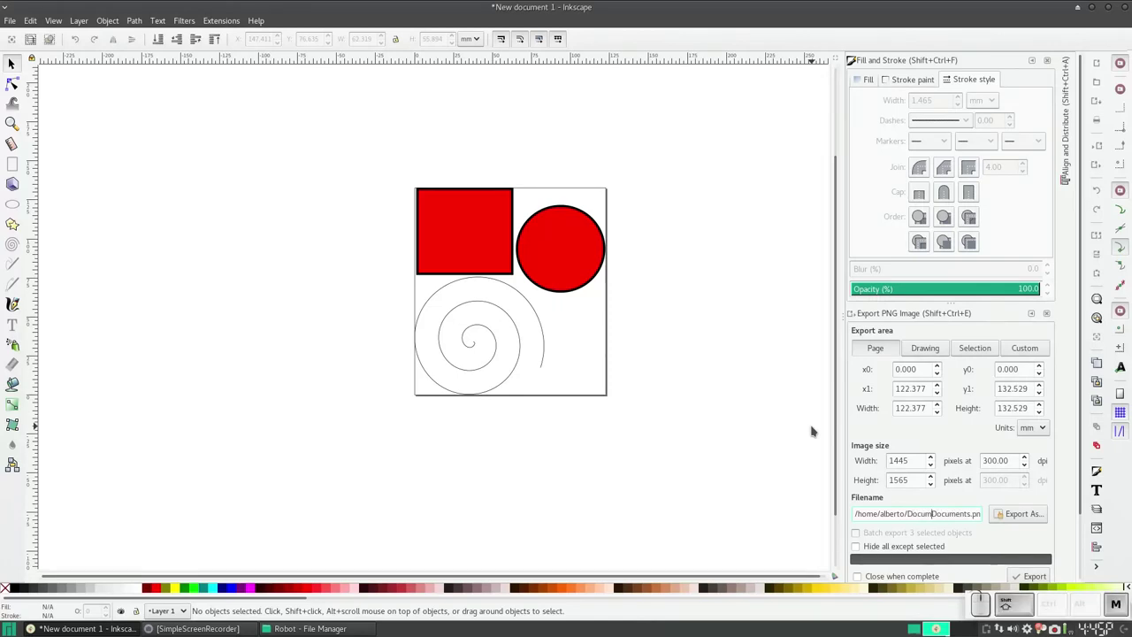
{"action": "key", "text": "BackSpace"}
{"action": "type", "text": "s/"}
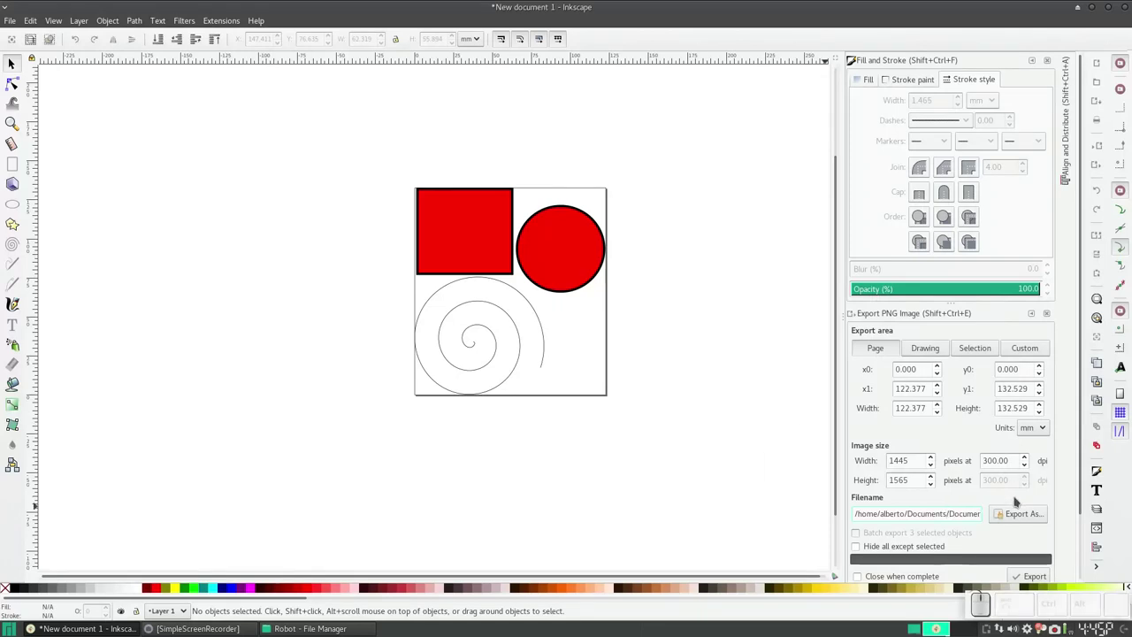
Step: Set the export file name to dibujo.png via Export As
{"action": "left_click", "coordinate": [1017, 514]}
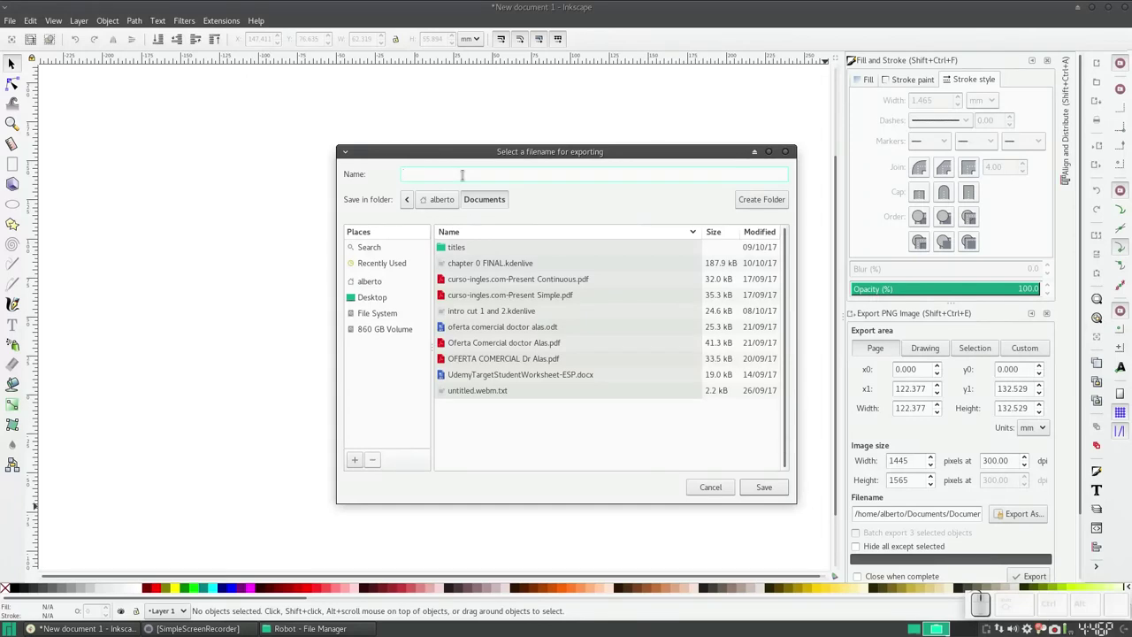
{"action": "type", "text": "dibujo.png"}
{"action": "key", "text": "Return"}
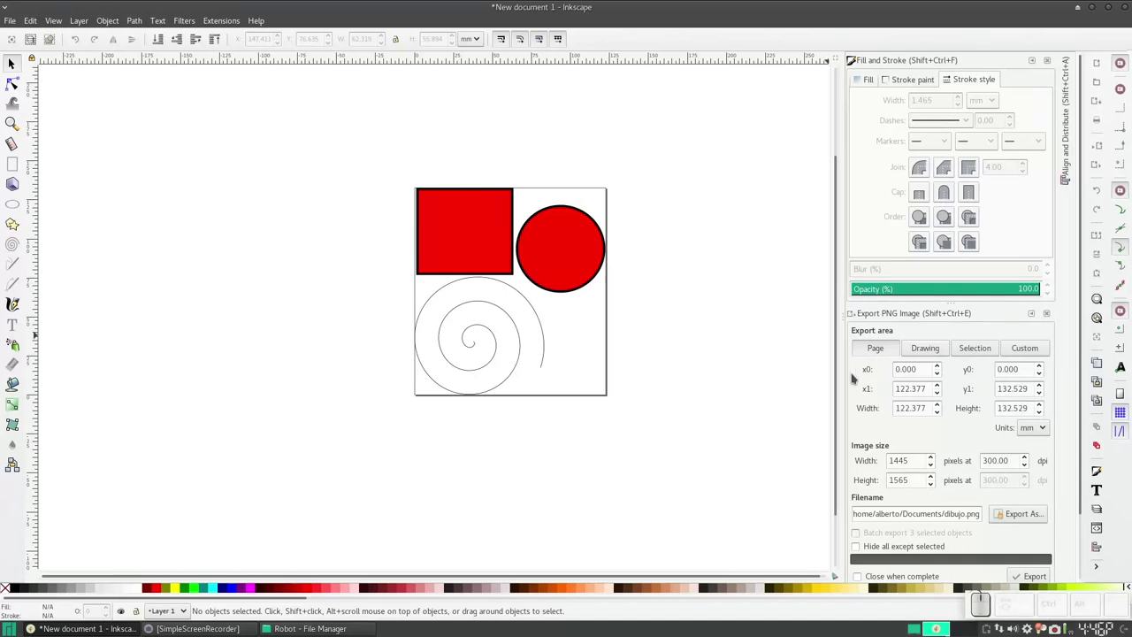
Step: Export dibujo.png, open it from Documents in File Manager, then return to Inkscape
{"action": "left_click", "coordinate": [1031, 575]}
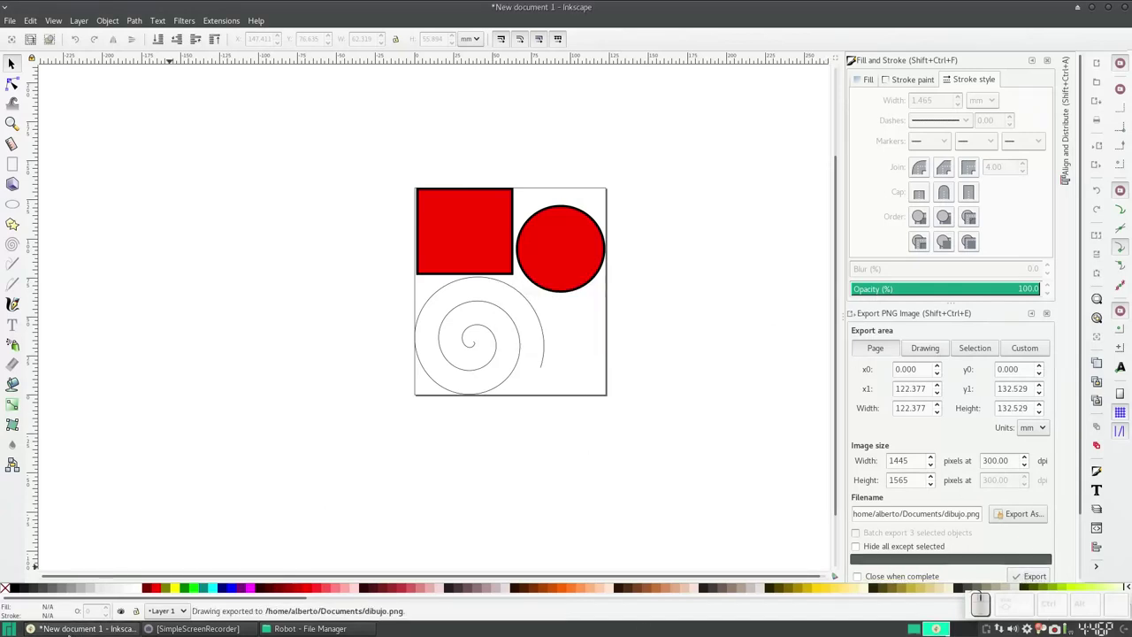
{"action": "left_click", "coordinate": [9, 627]}
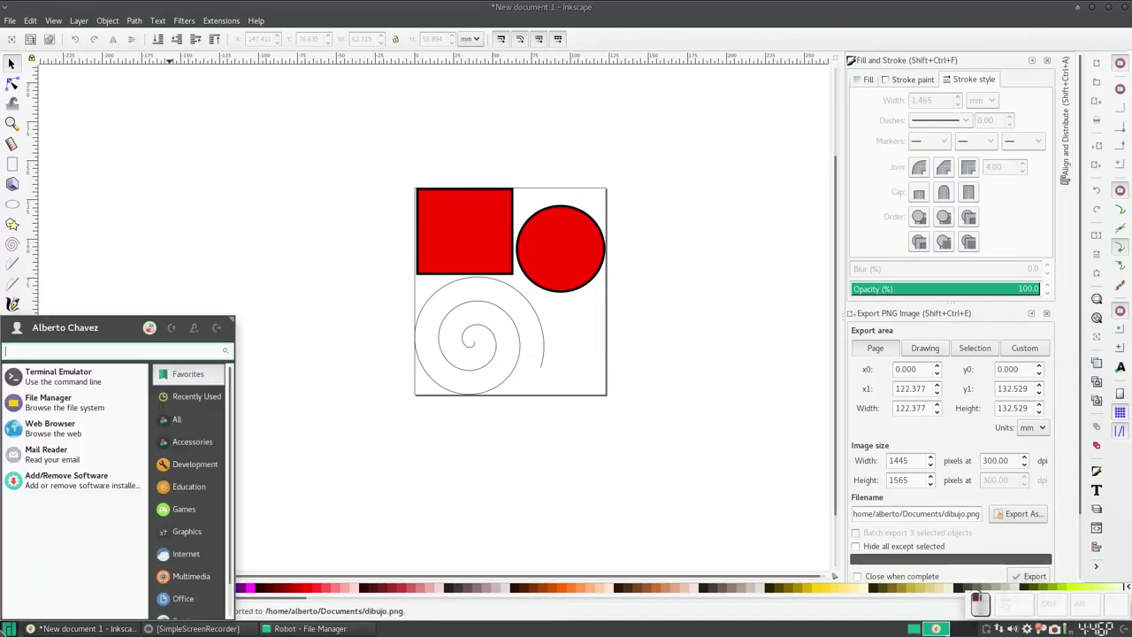
{"action": "left_click", "coordinate": [48, 403]}
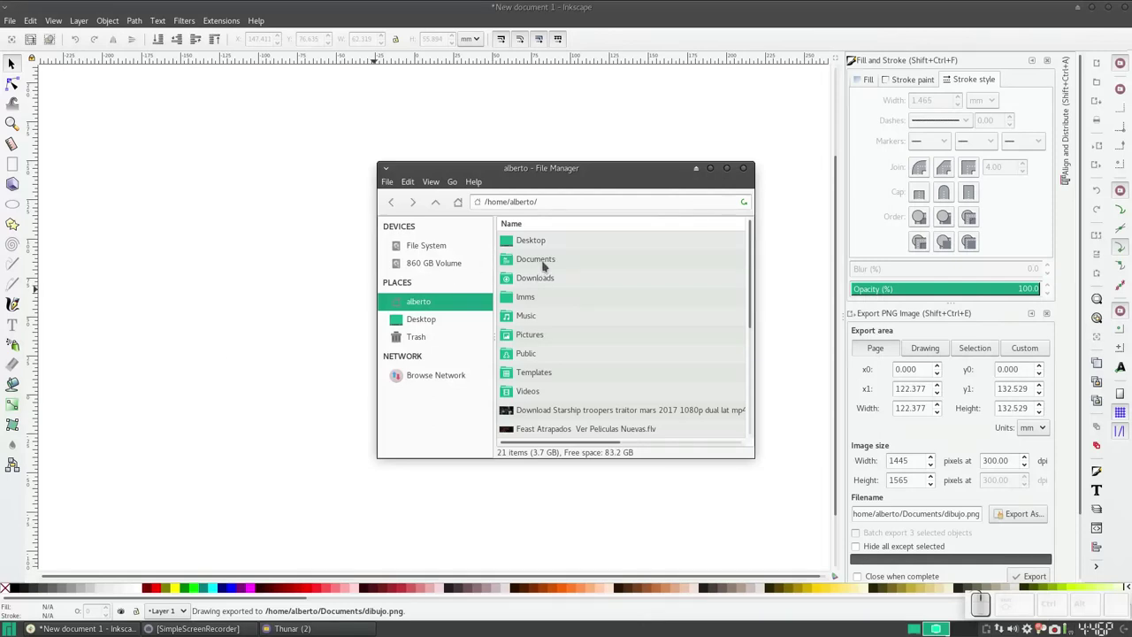
{"action": "double_click", "coordinate": [544, 260]}
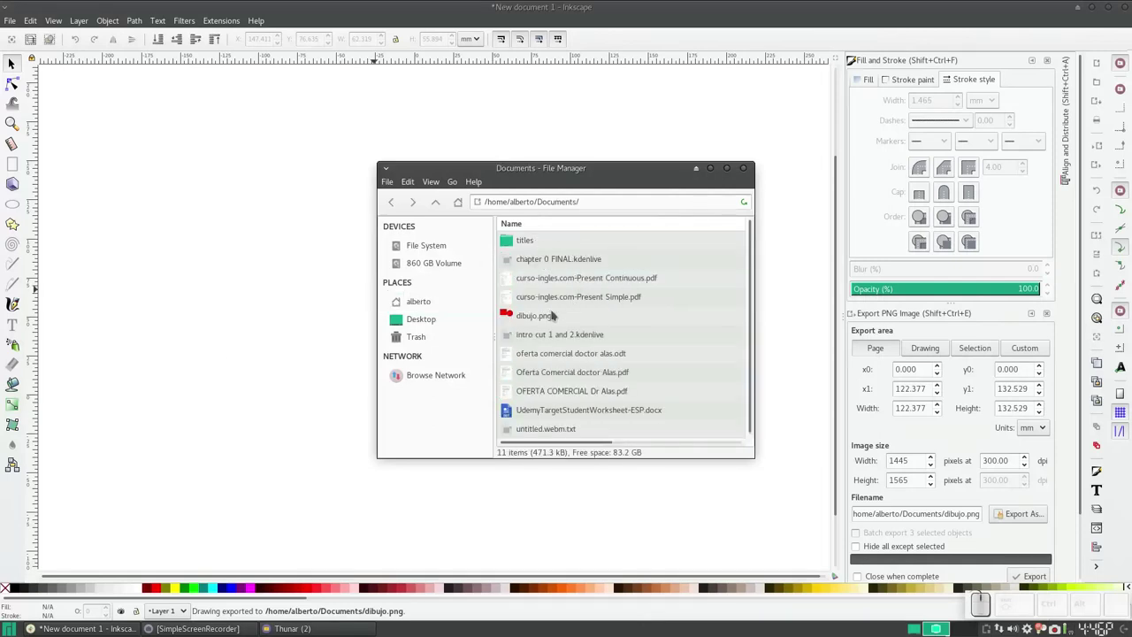
{"action": "double_click", "coordinate": [538, 318]}
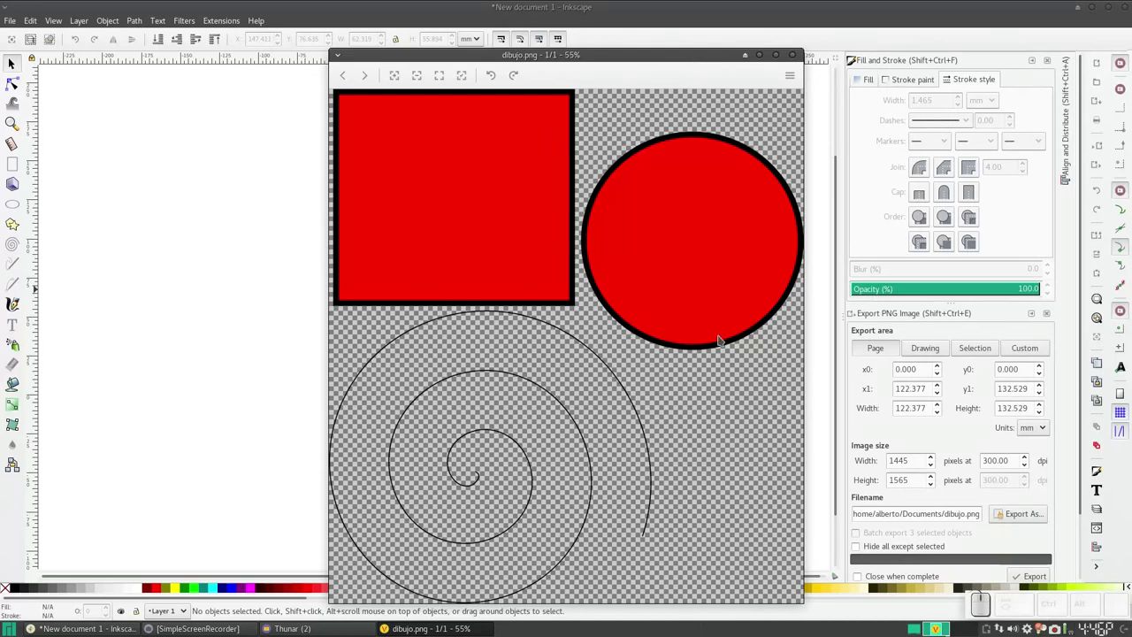
{"action": "left_click", "coordinate": [187, 341]}
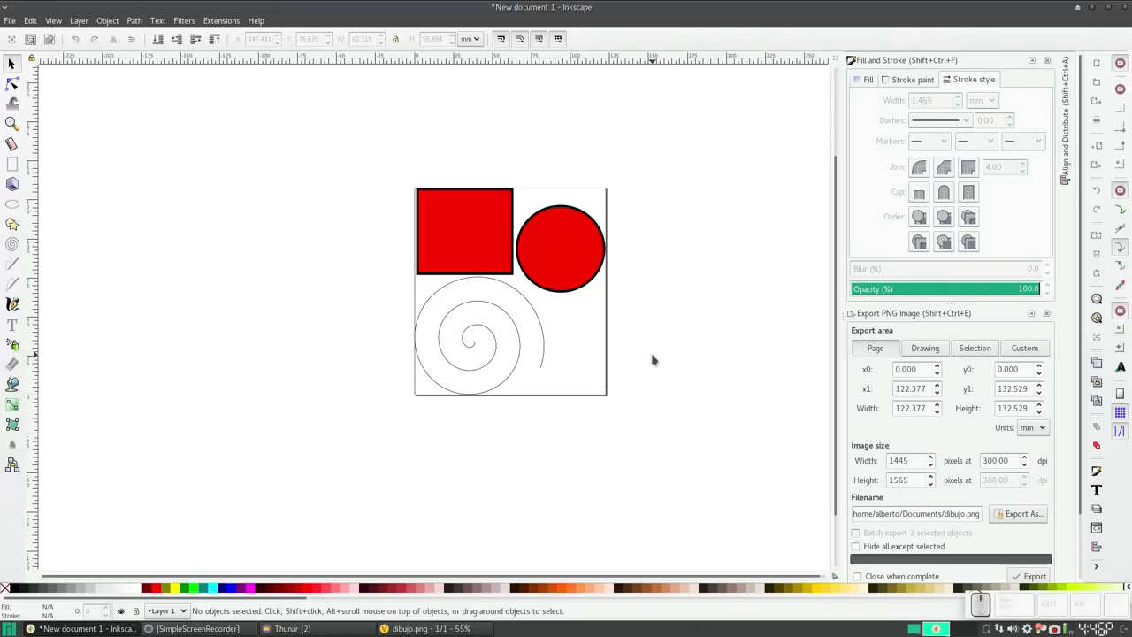
{"action": "key", "text": "ctrl+shift+d"}
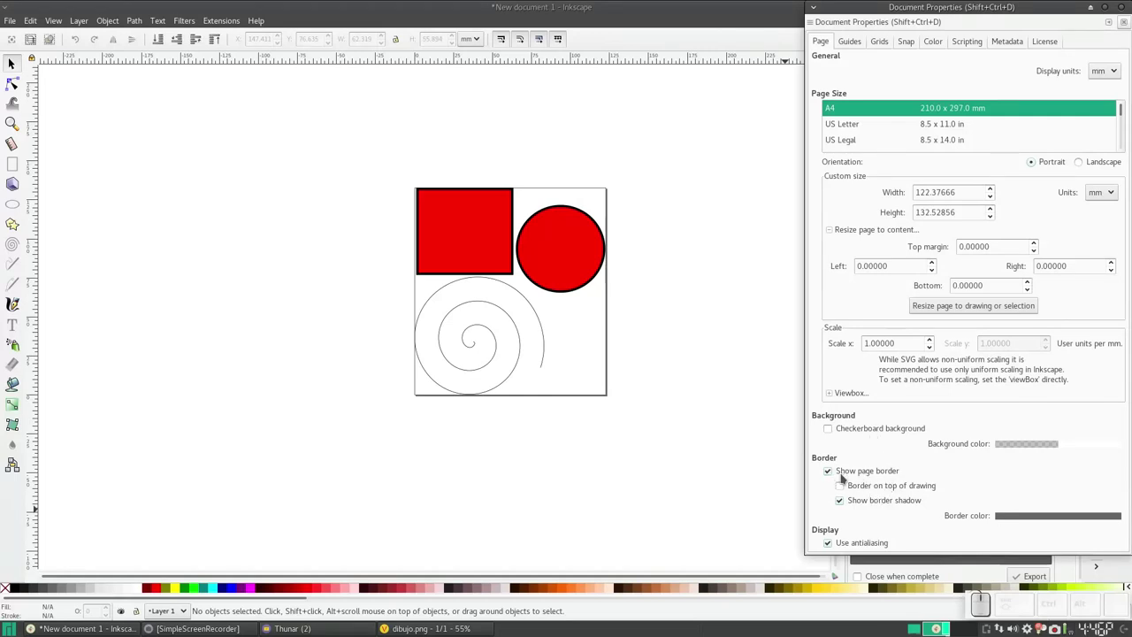
{"action": "mouse_move", "coordinate": [867, 470]}
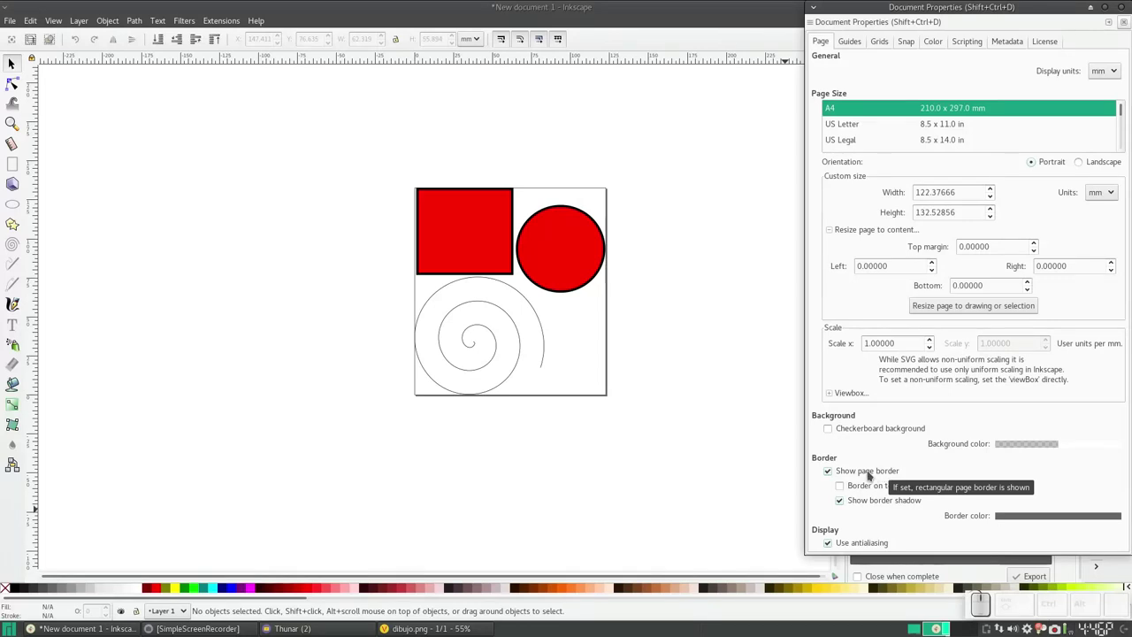
{"action": "left_click", "coordinate": [868, 475]}
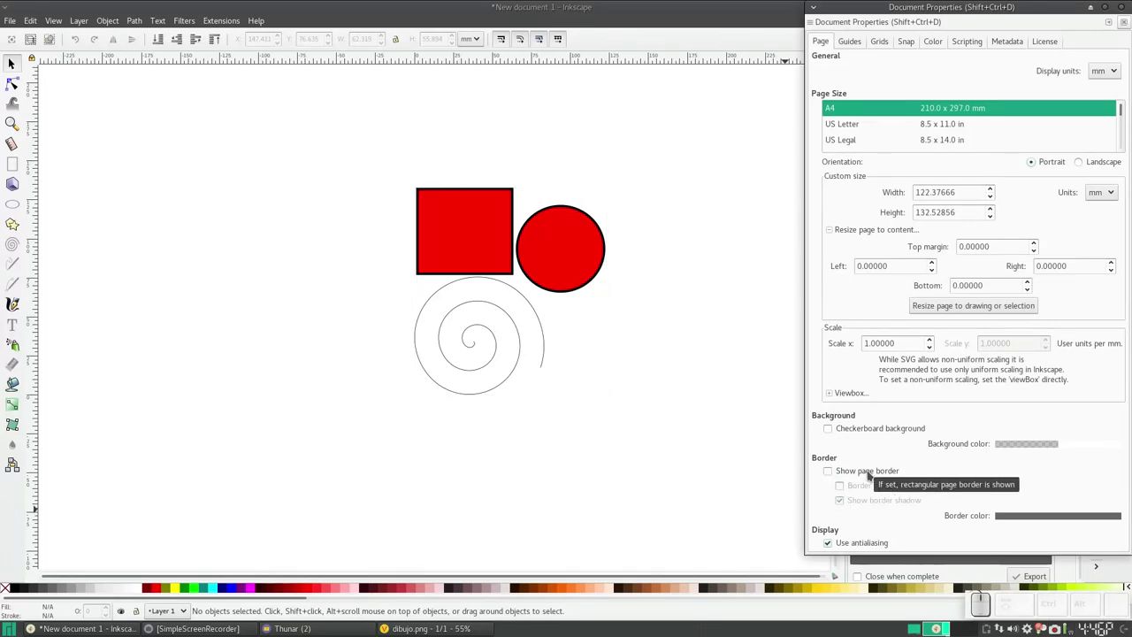
{"action": "left_click", "coordinate": [869, 474]}
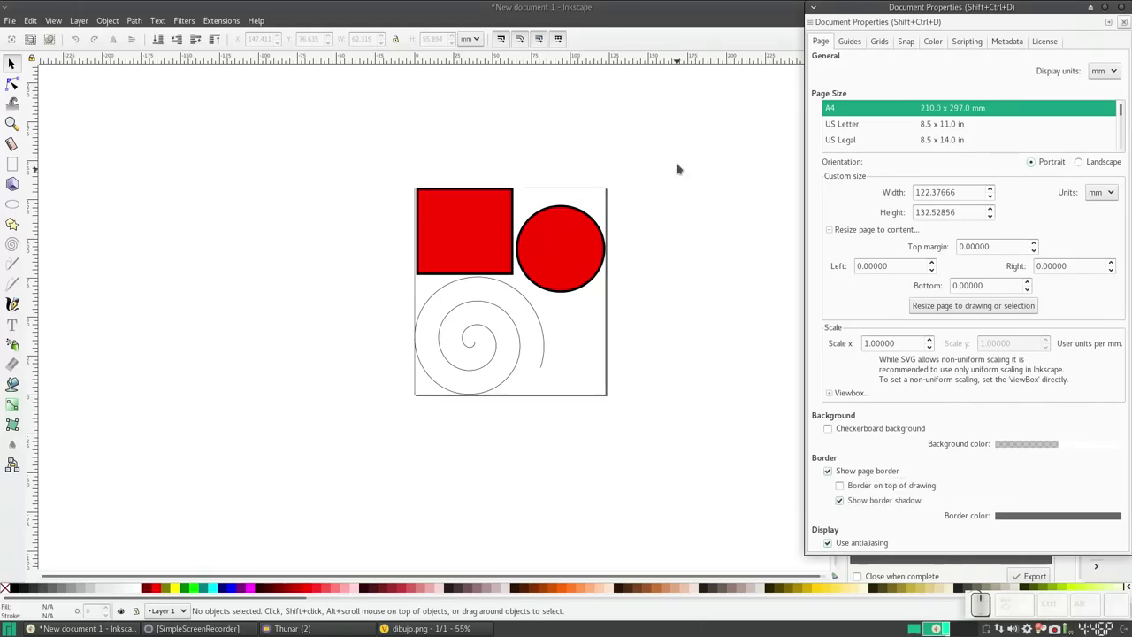
{"action": "left_click", "coordinate": [1123, 23]}
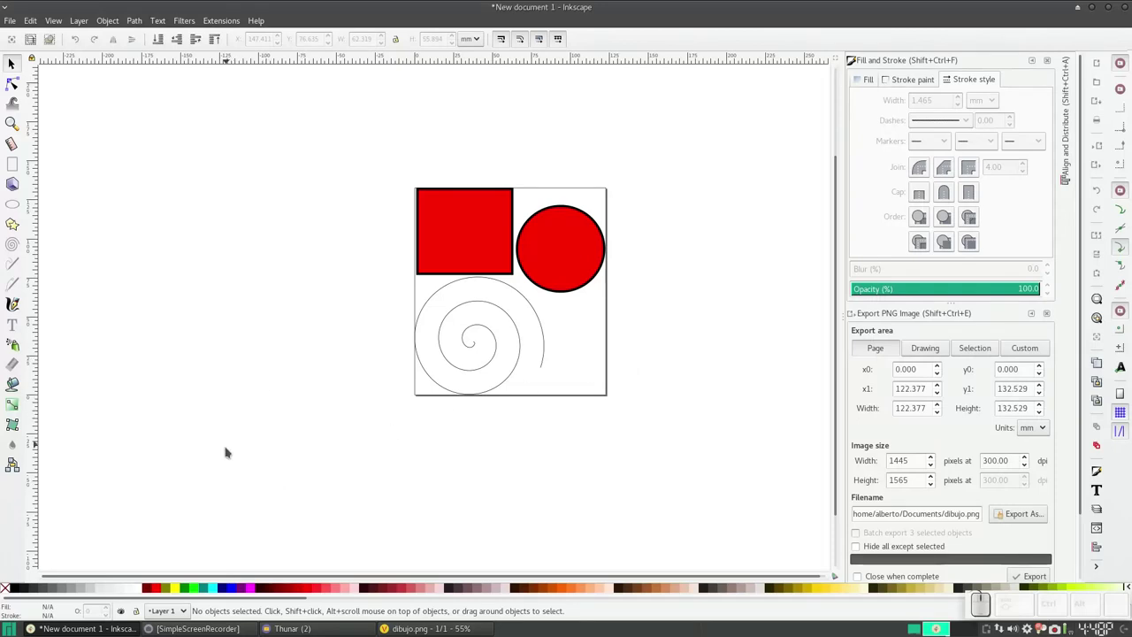
Step: Bring the SimpleScreenRecorder window to the front from the taskbar
{"action": "left_click", "coordinate": [204, 630]}
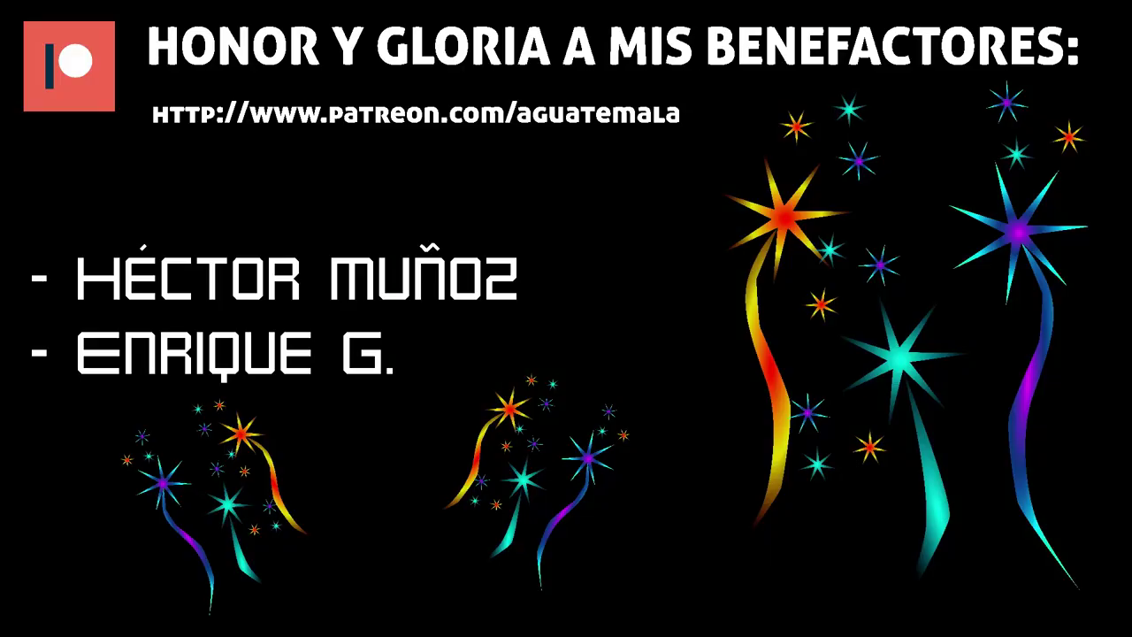